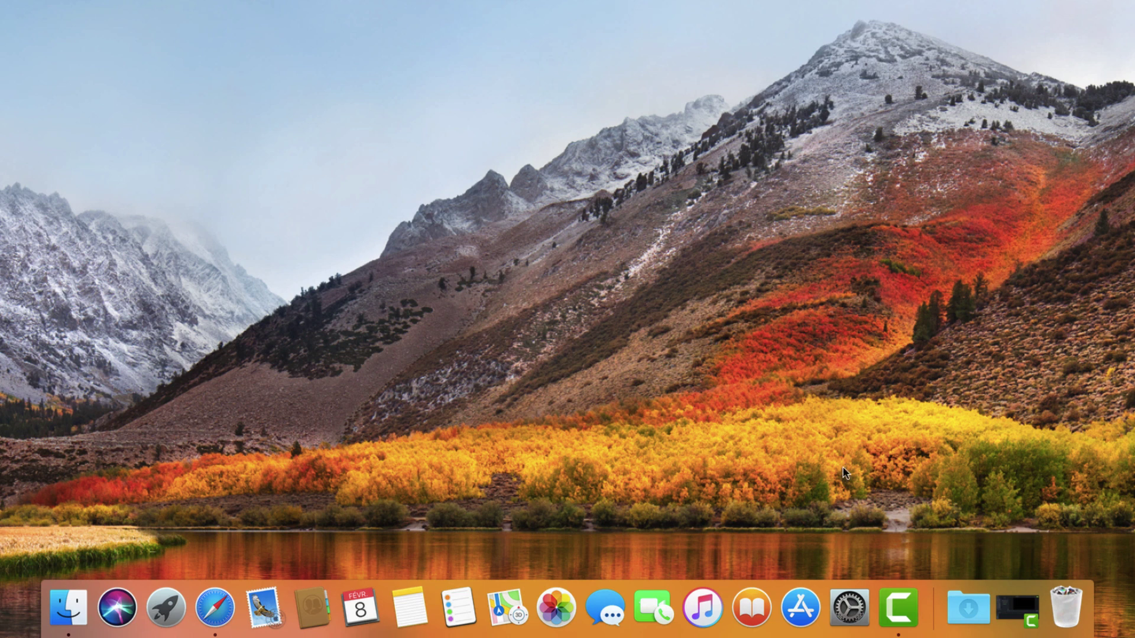
# - In System Preferences' mouse settings, lower the tracking speed (Déplacement) to slightly below the middle and the scrolling speed by one notch
pyautogui.click(849, 609)
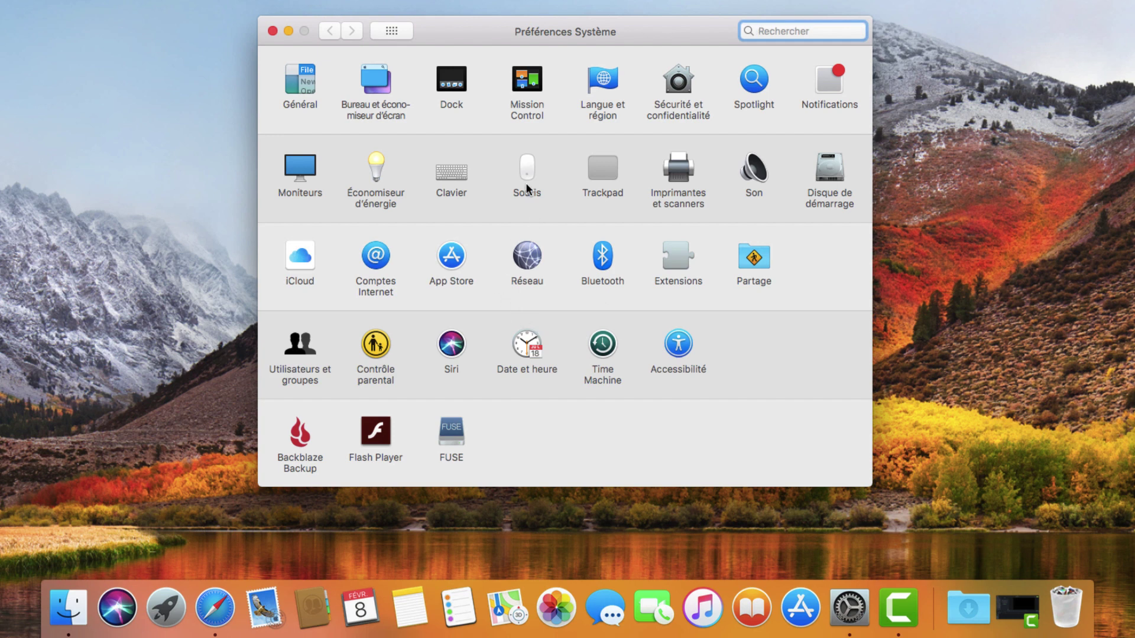
pyautogui.click(526, 167)
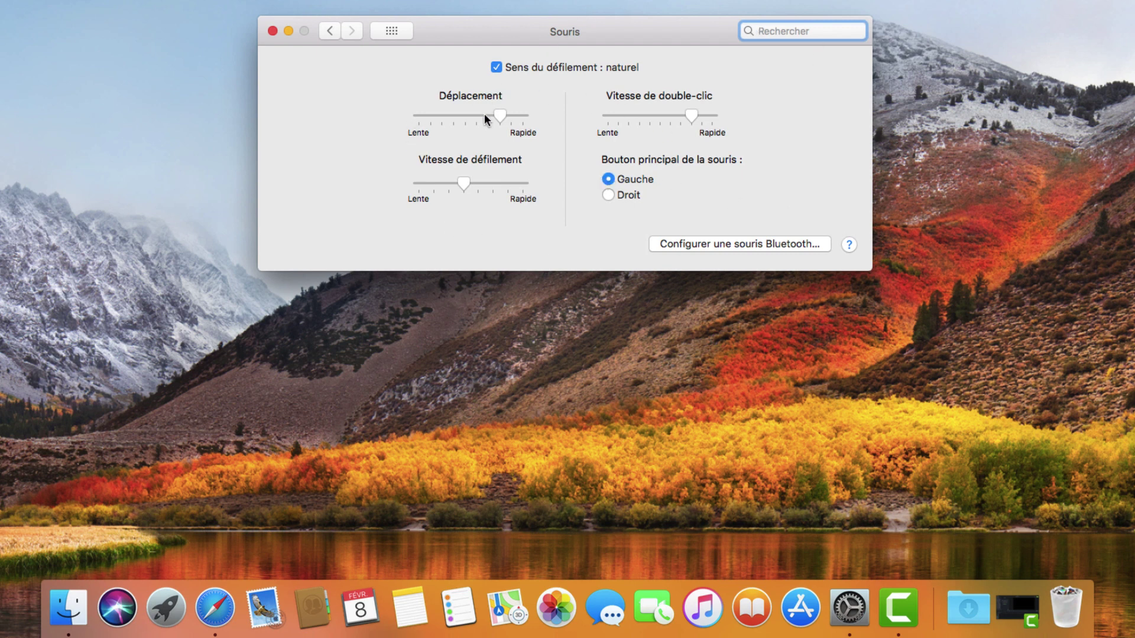
pyautogui.moveTo(519, 123); pyautogui.dragTo(533, 122)
pyautogui.moveTo(429, 115); pyautogui.dragTo(453, 115)
pyautogui.click(449, 184)
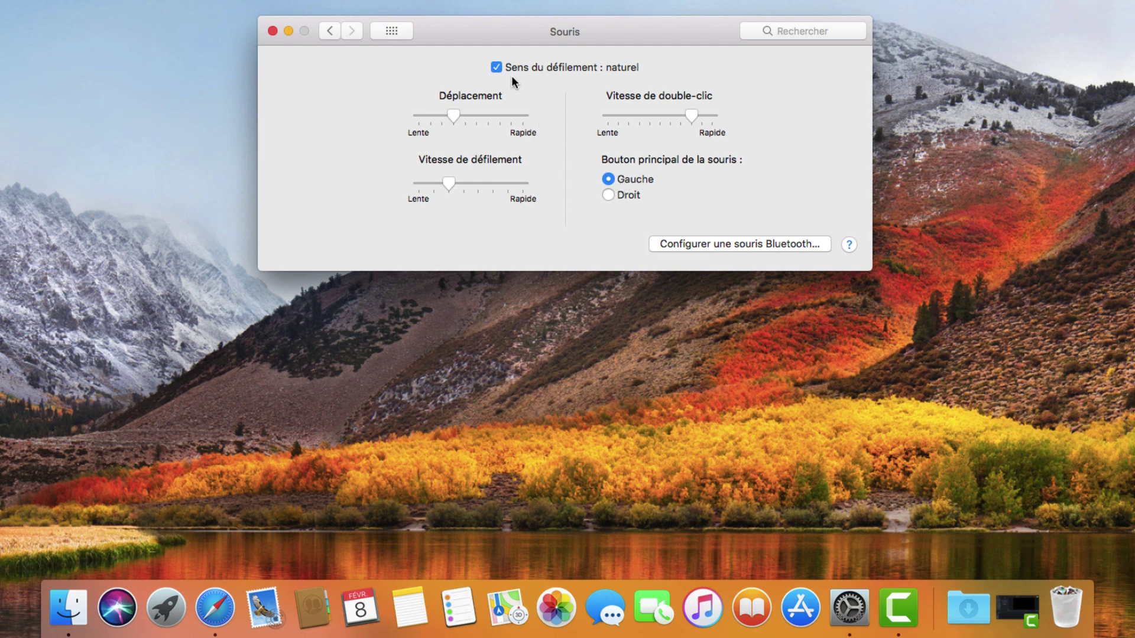
# - Check the Bluetooth mouse setup for the Laser BTmouse device, then return to the preferences overview
pyautogui.click(681, 245)
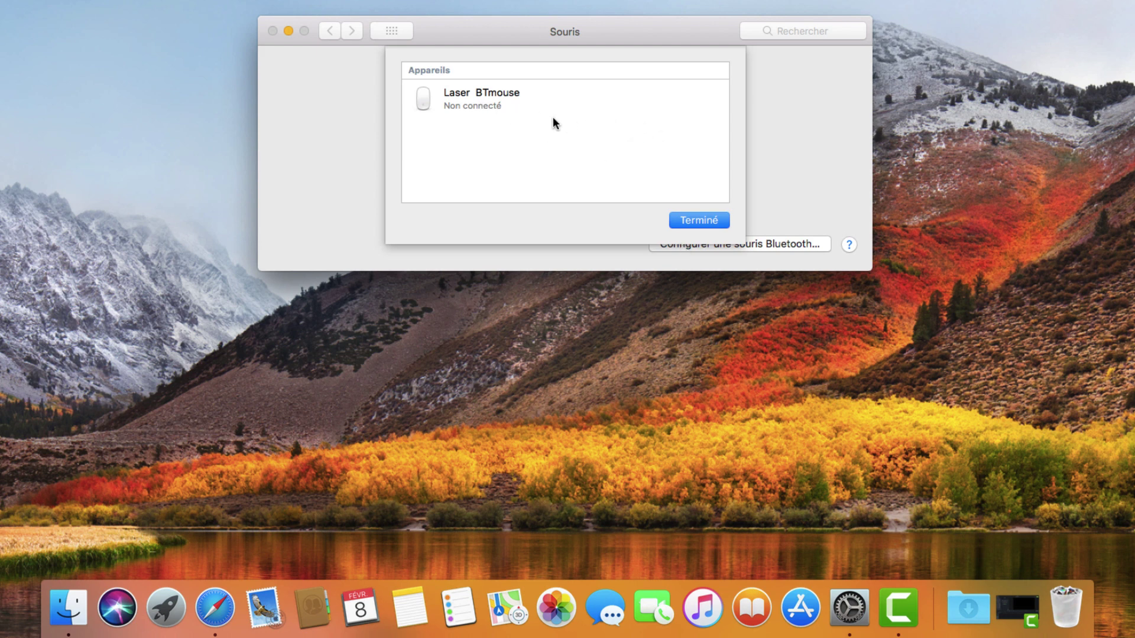
pyautogui.click(500, 106)
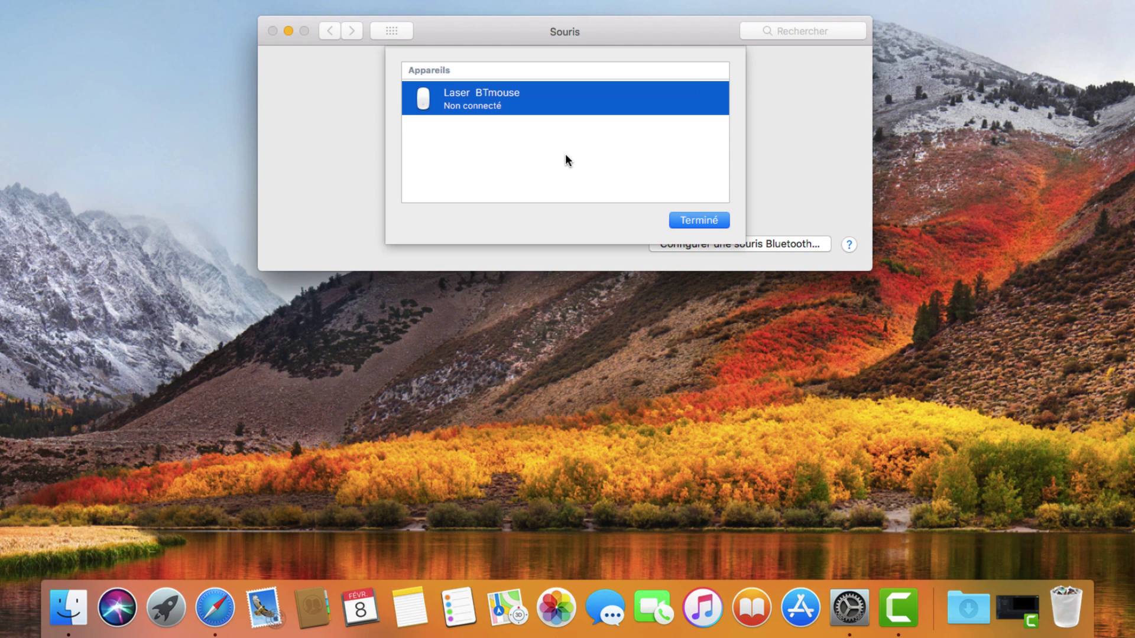
pyautogui.click(699, 220)
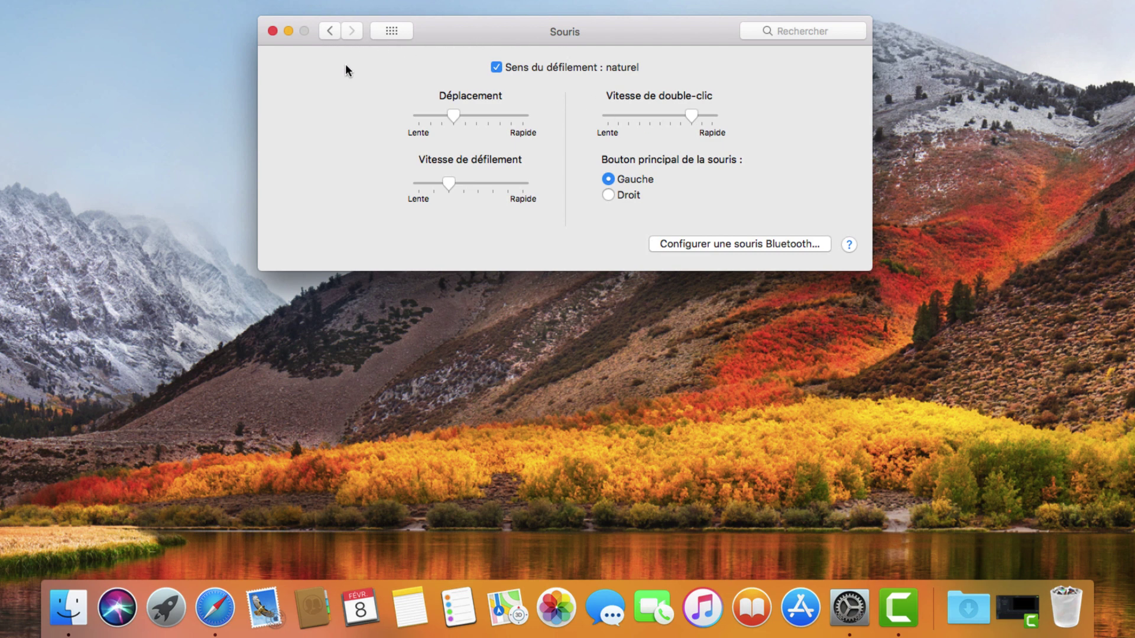
pyautogui.click(329, 31)
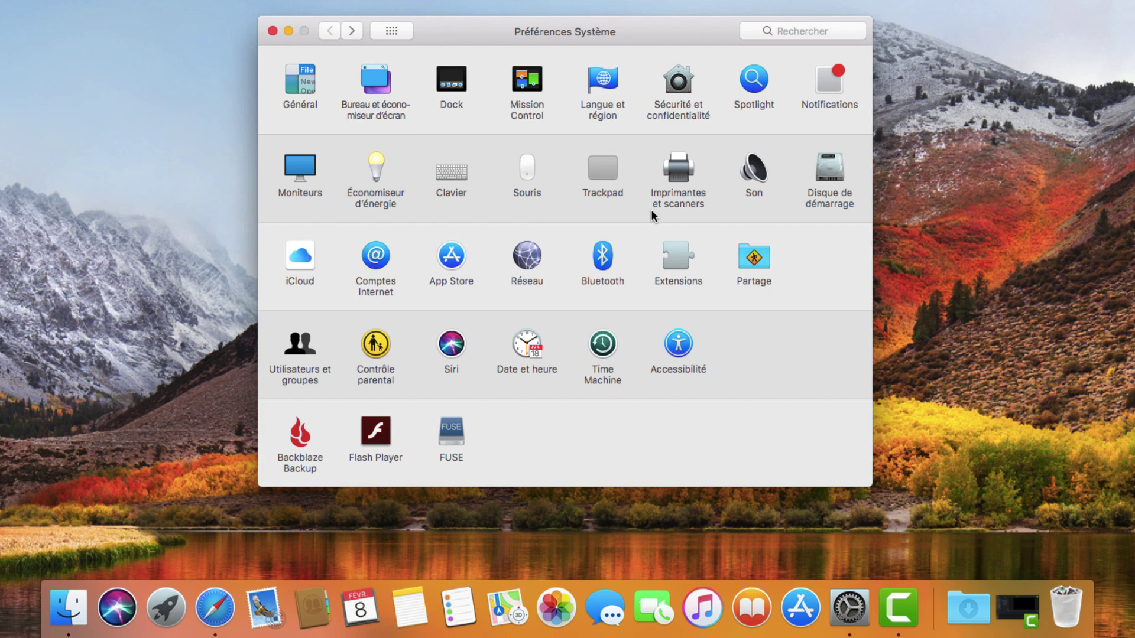
pyautogui.click(374, 86)
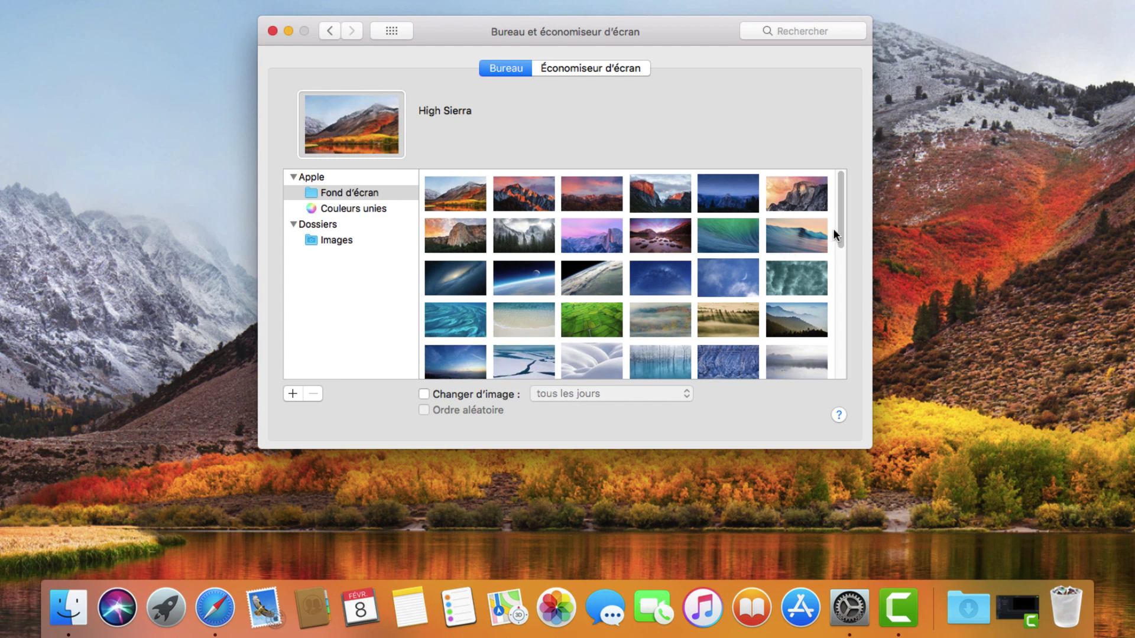
pyautogui.moveTo(843, 217); pyautogui.dragTo(856, 188)
pyautogui.click(527, 286)
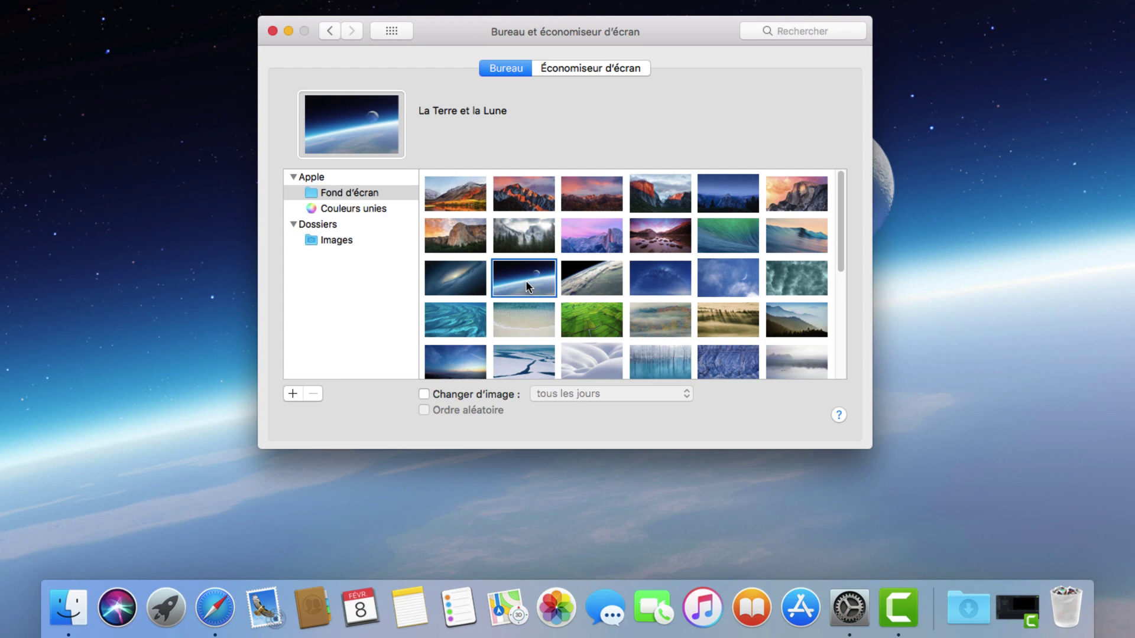
pyautogui.click(576, 280)
pyautogui.click(664, 284)
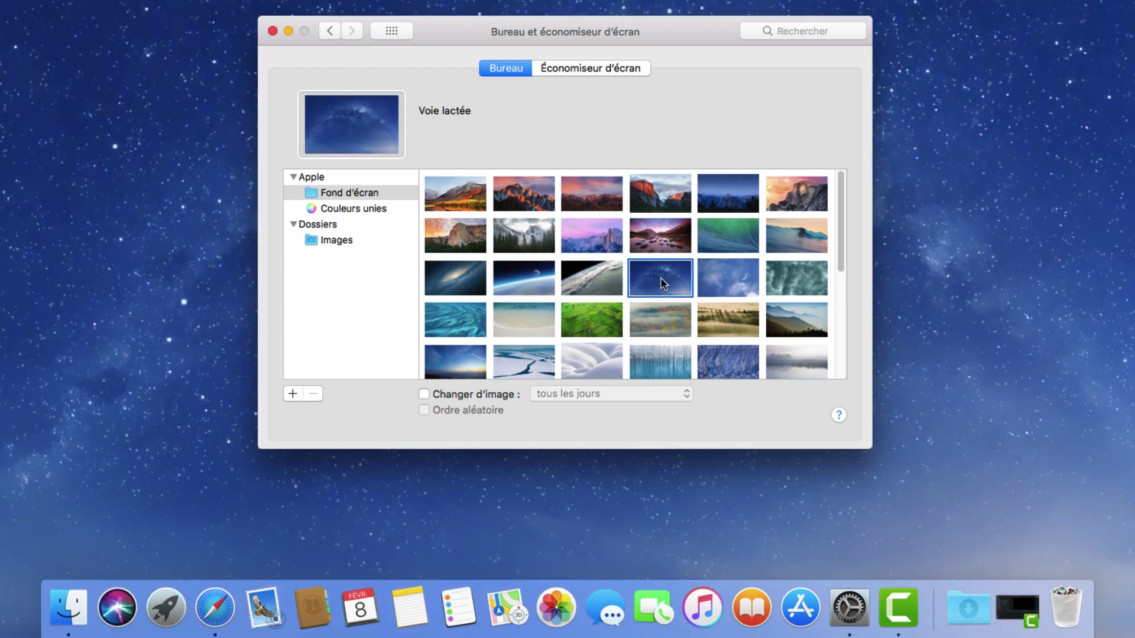
pyautogui.click(731, 282)
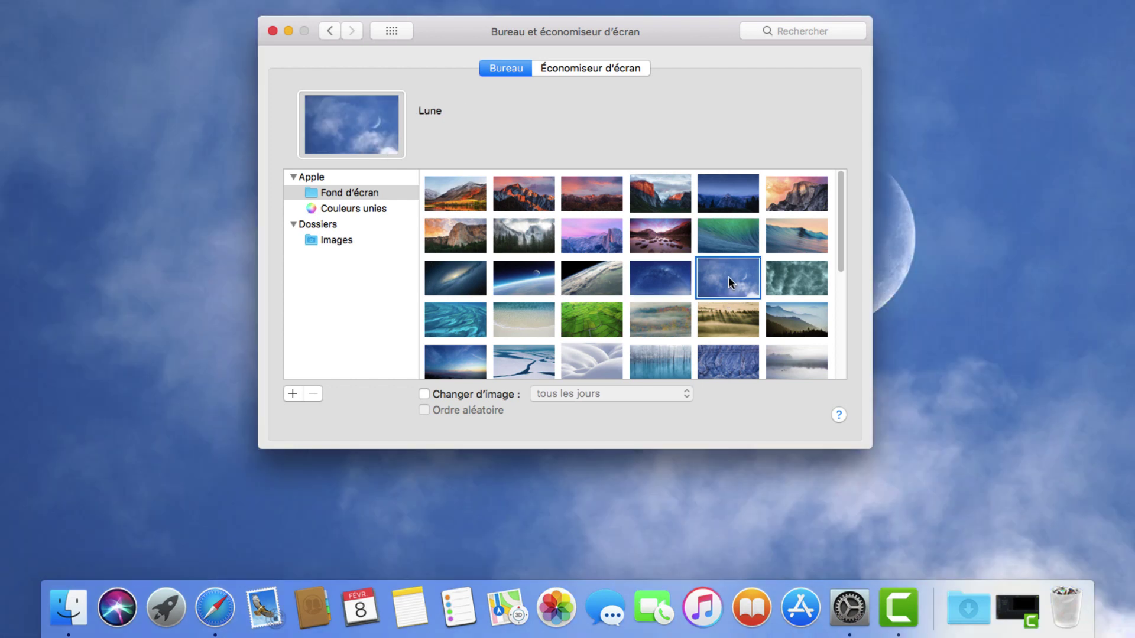
pyautogui.click(803, 278)
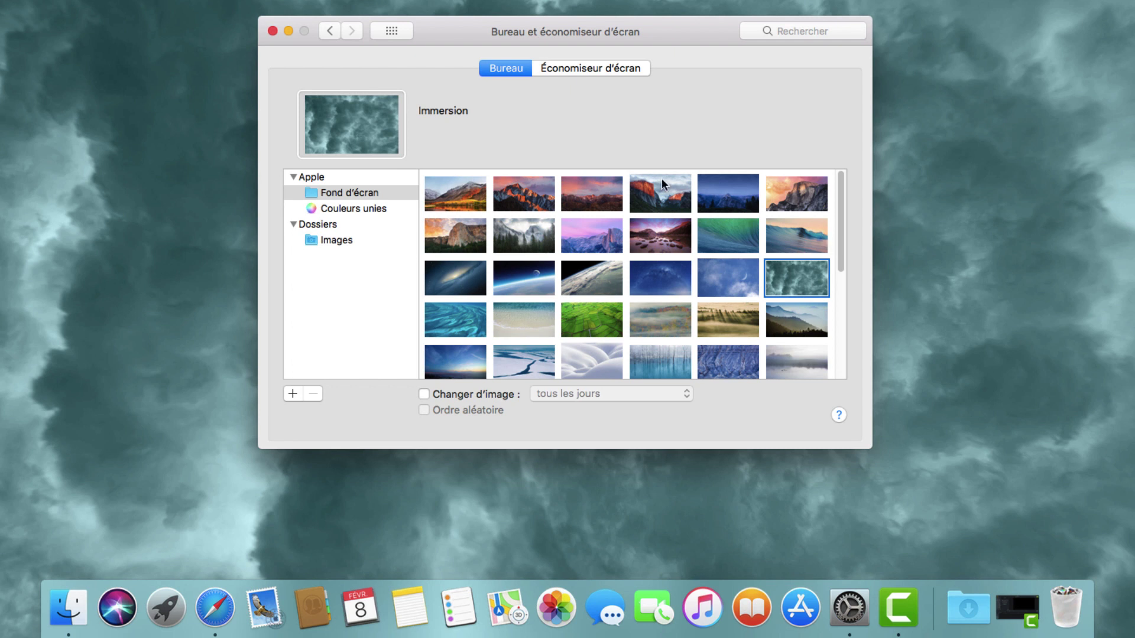
# - Review the screen saver start delays and preview several styles, settling on the Mobile Loisirs screen saver
pyautogui.click(594, 68)
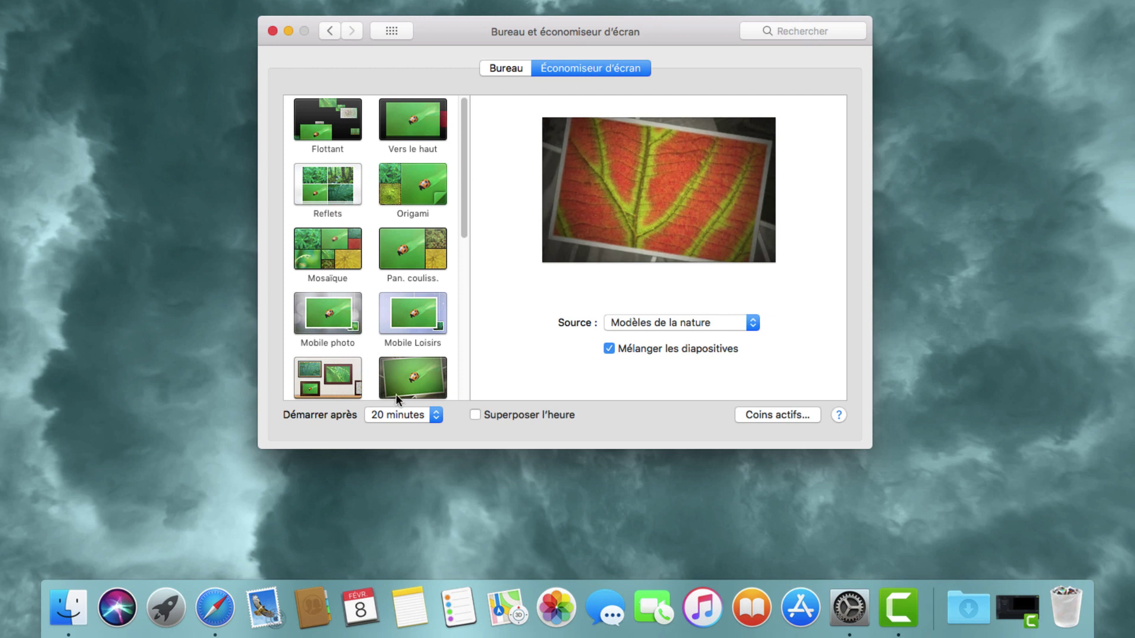
pyautogui.click(406, 414)
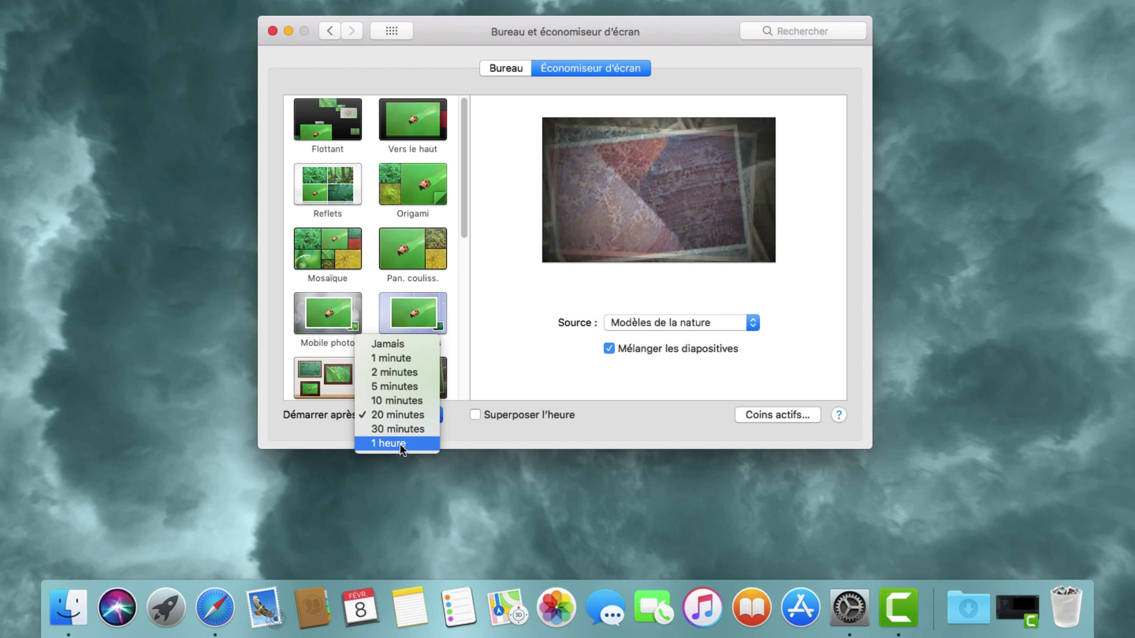
pyautogui.click(416, 139)
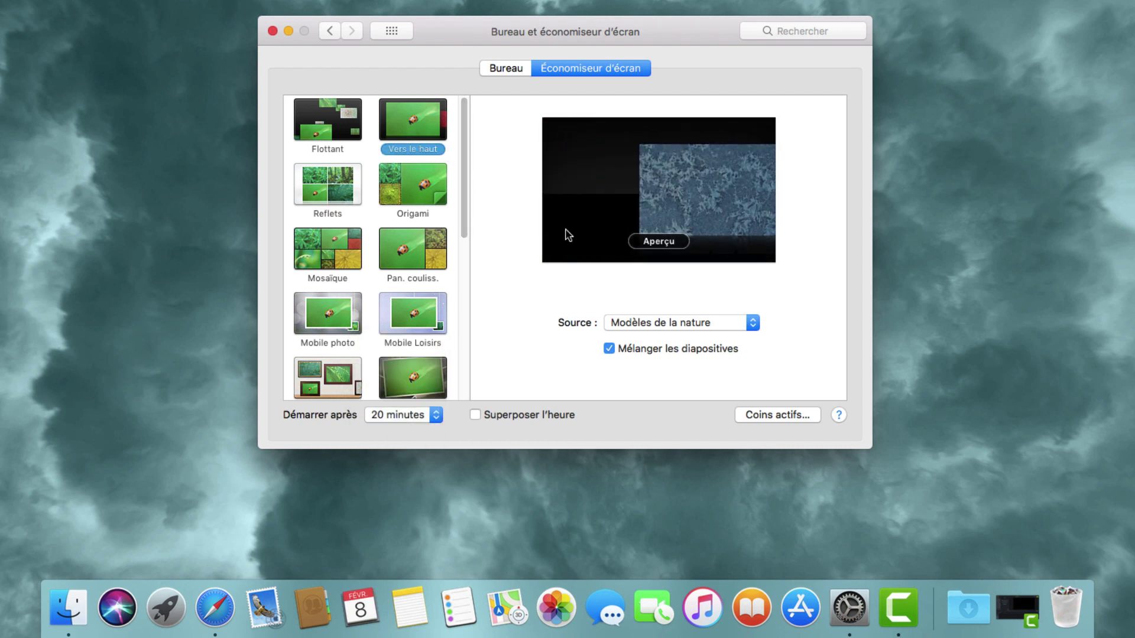
pyautogui.moveTo(634, 193)
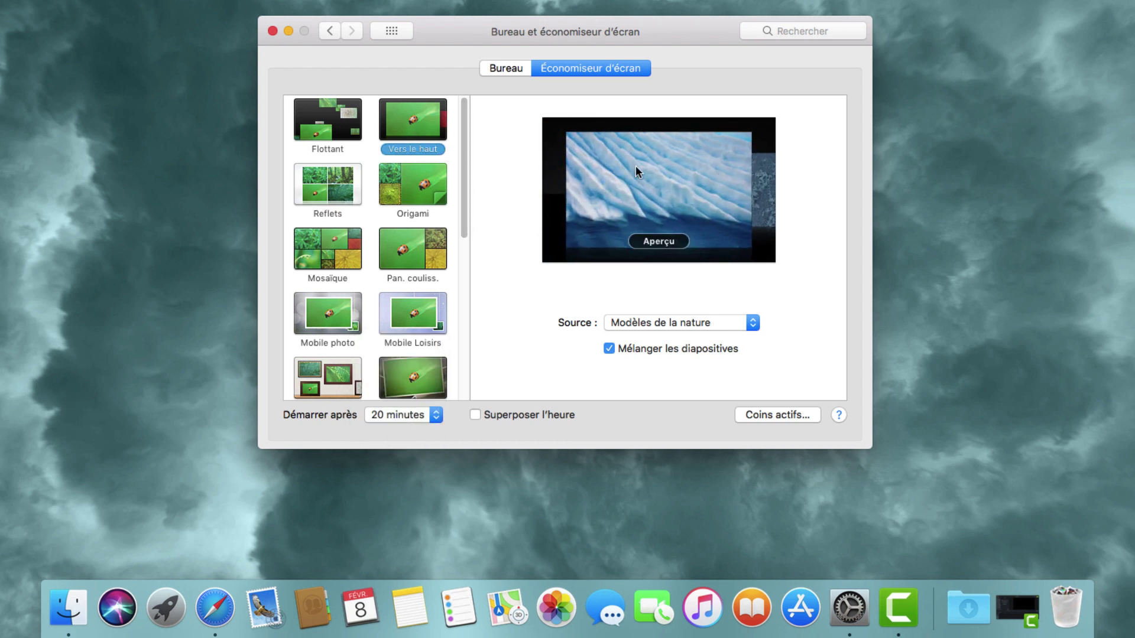
pyautogui.click(355, 245)
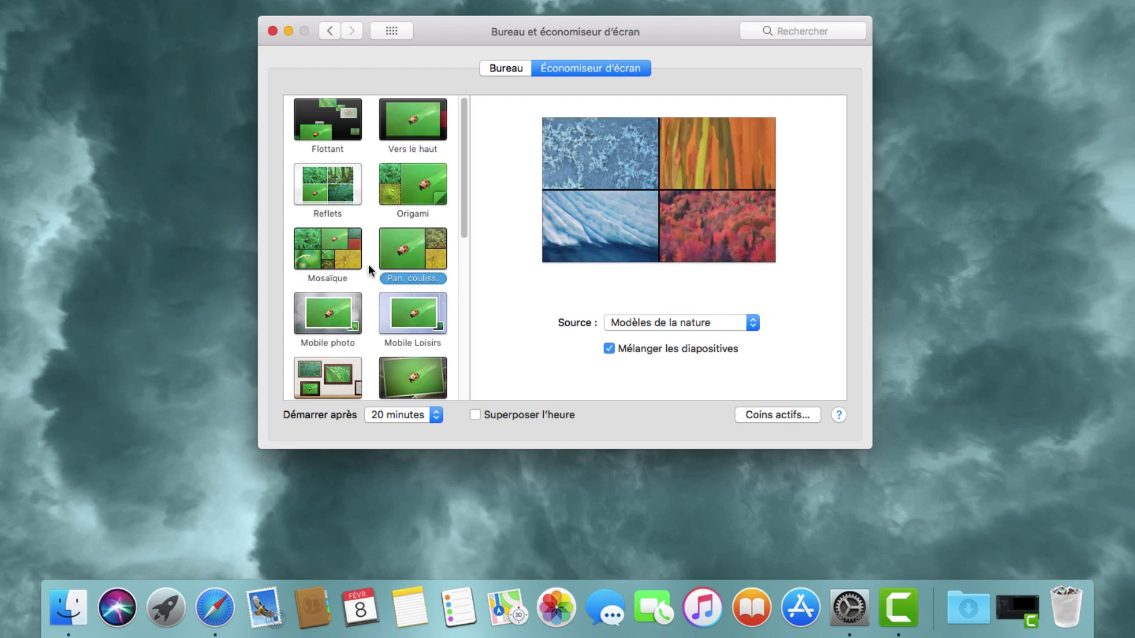
pyautogui.click(331, 308)
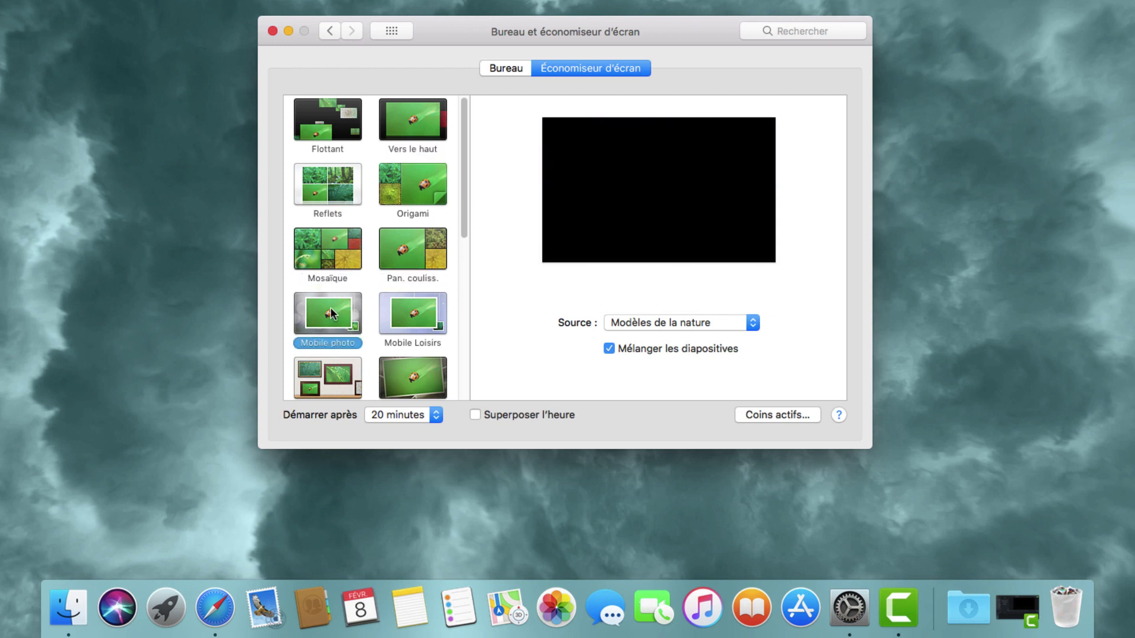
pyautogui.click(416, 310)
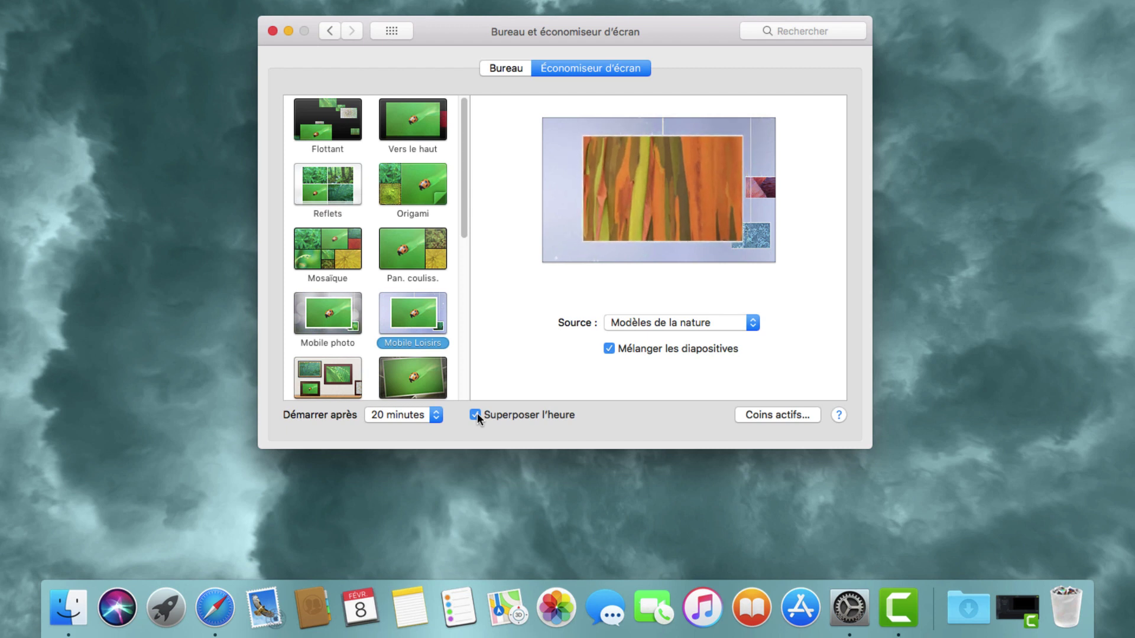
# - Try National Geographic as the screen saver's image source, set the source to Cosmos, and return to the preferences overview
pyautogui.click(733, 327)
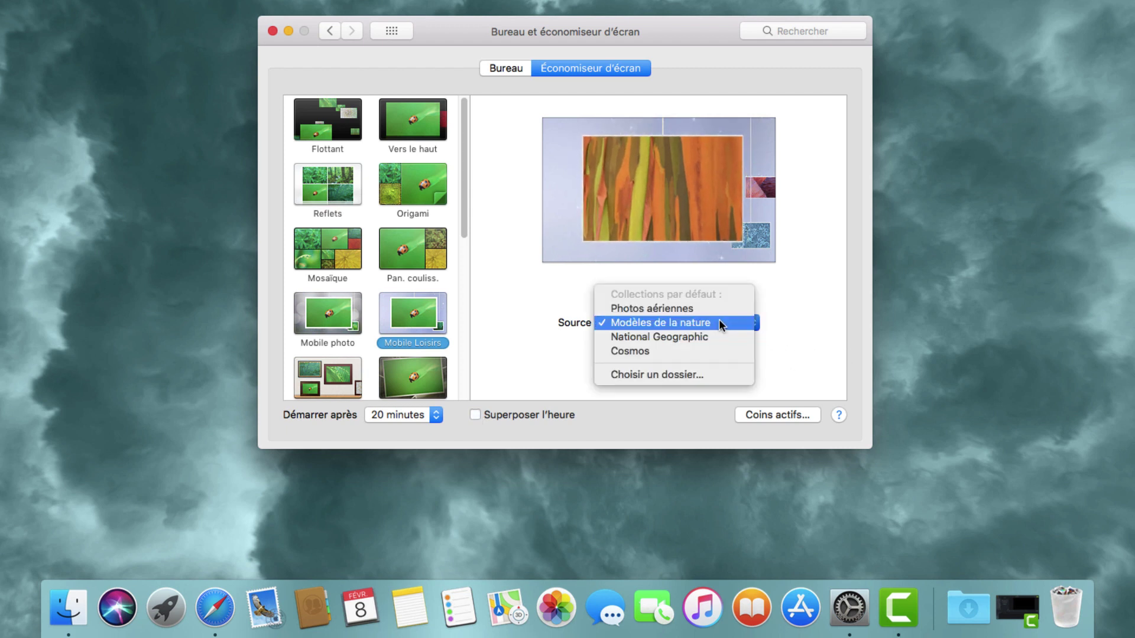
pyautogui.click(681, 337)
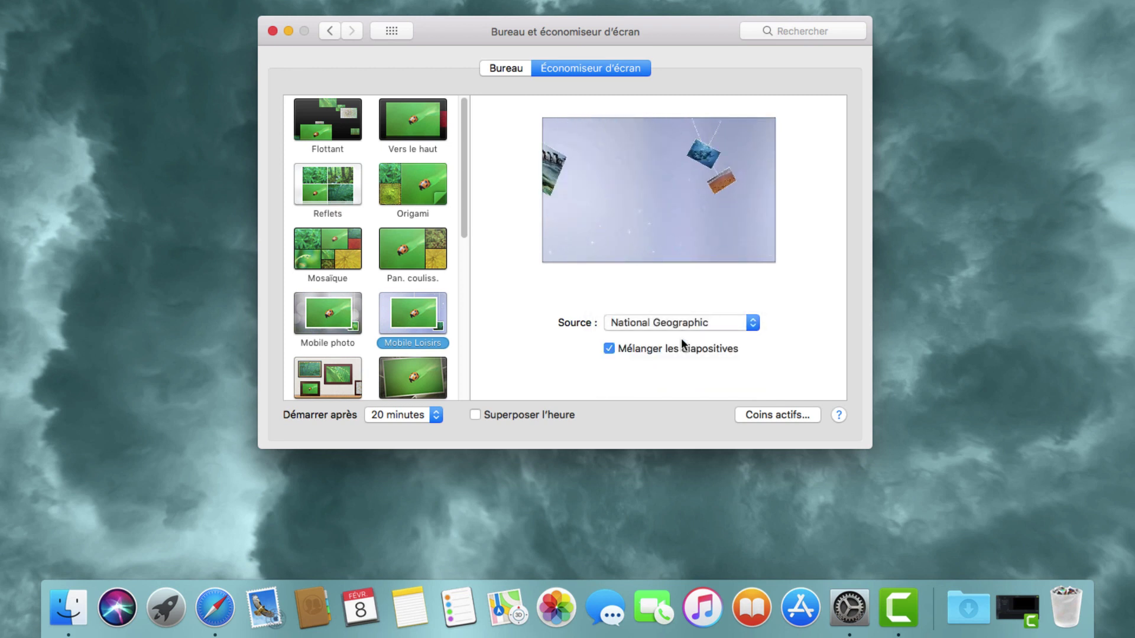
pyautogui.click(679, 321)
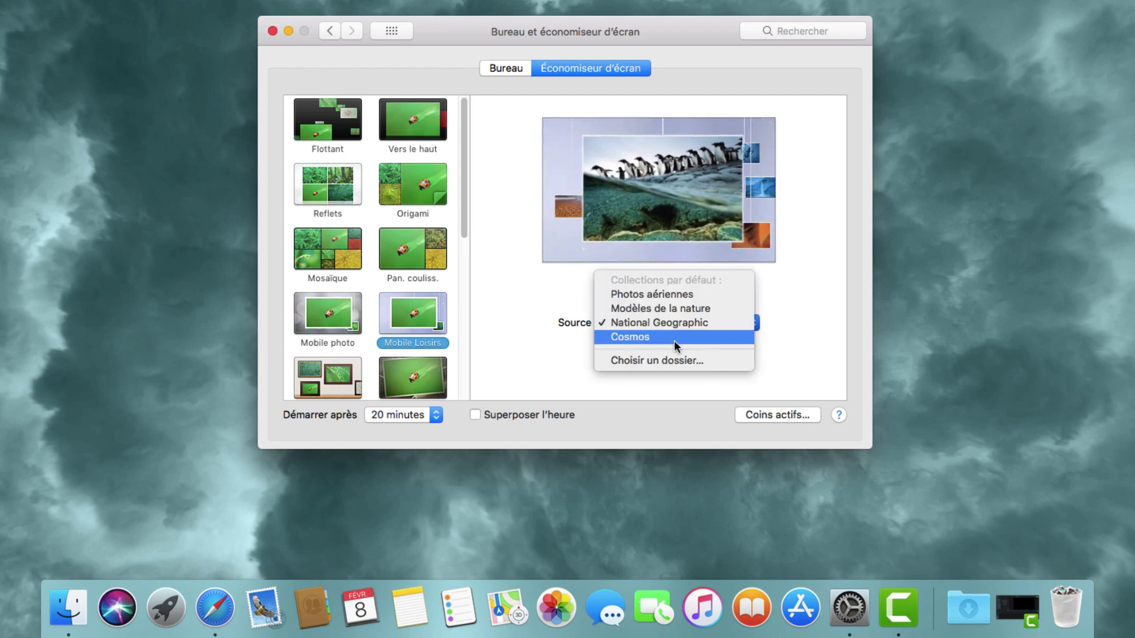
pyautogui.click(674, 341)
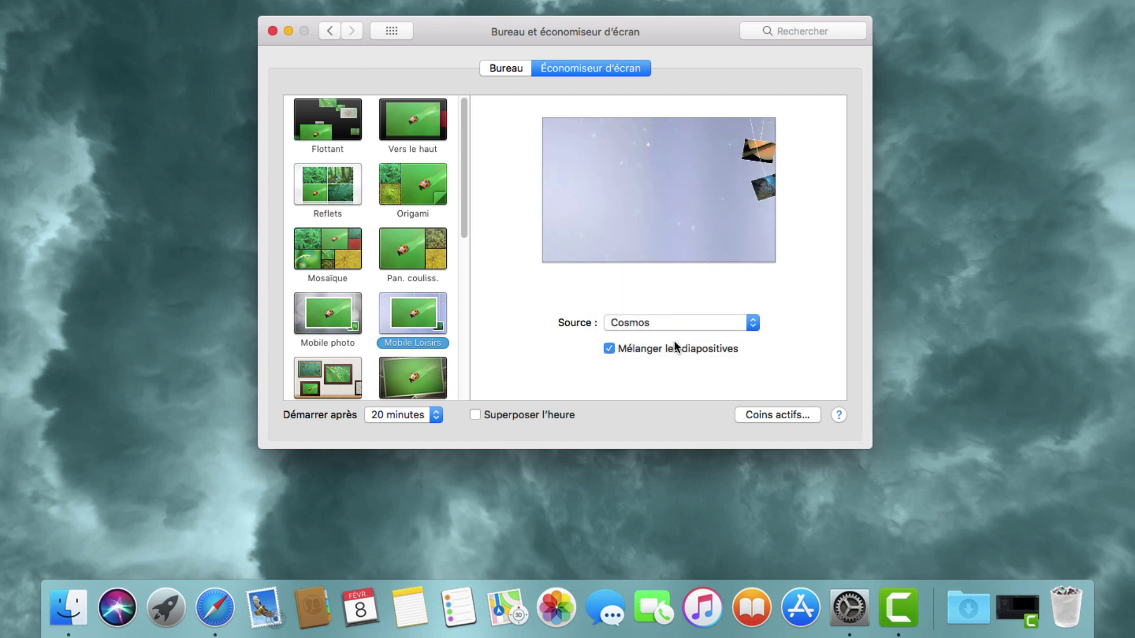
pyautogui.moveTo(754, 245)
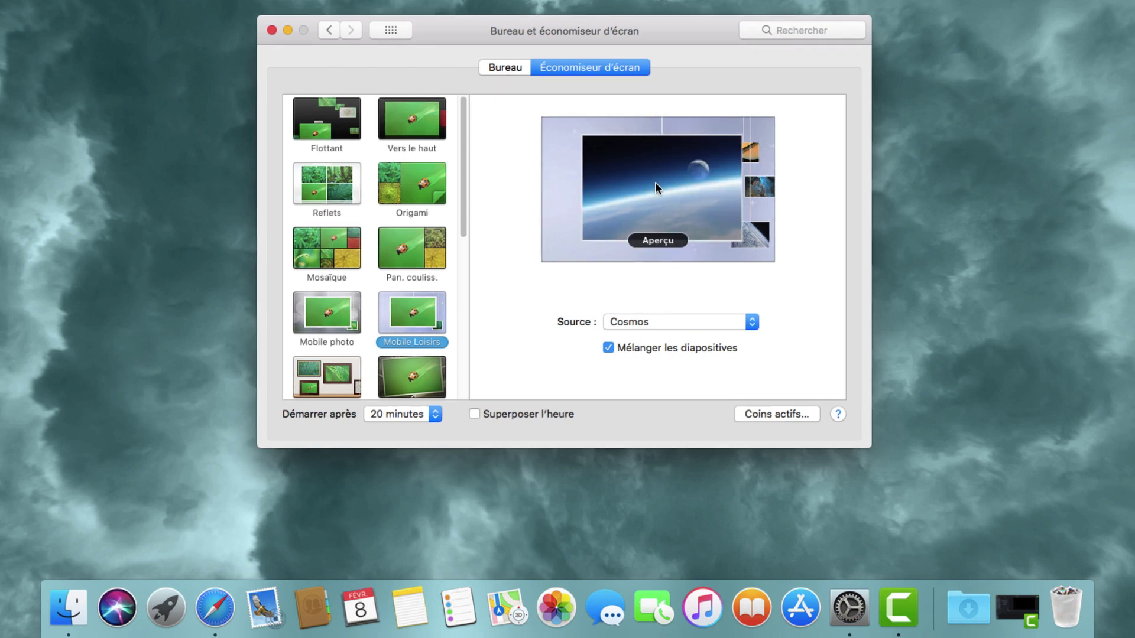
pyautogui.click(331, 28)
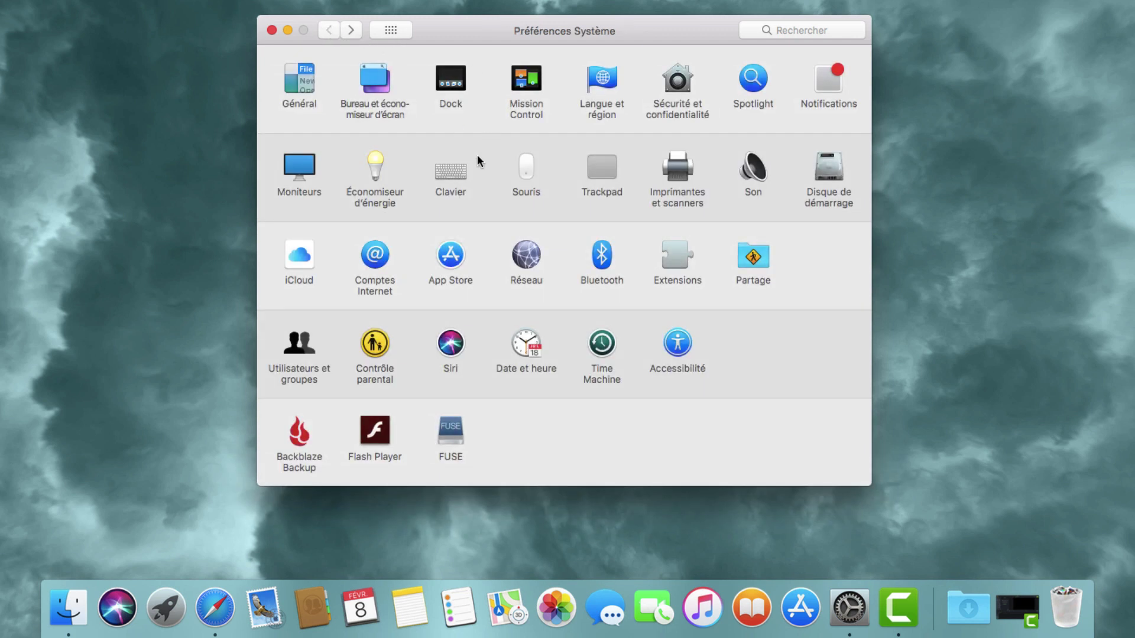
# - Examine the built-in display's resolution, brightness and color profile settings, and close System Preferences
pyautogui.click(309, 167)
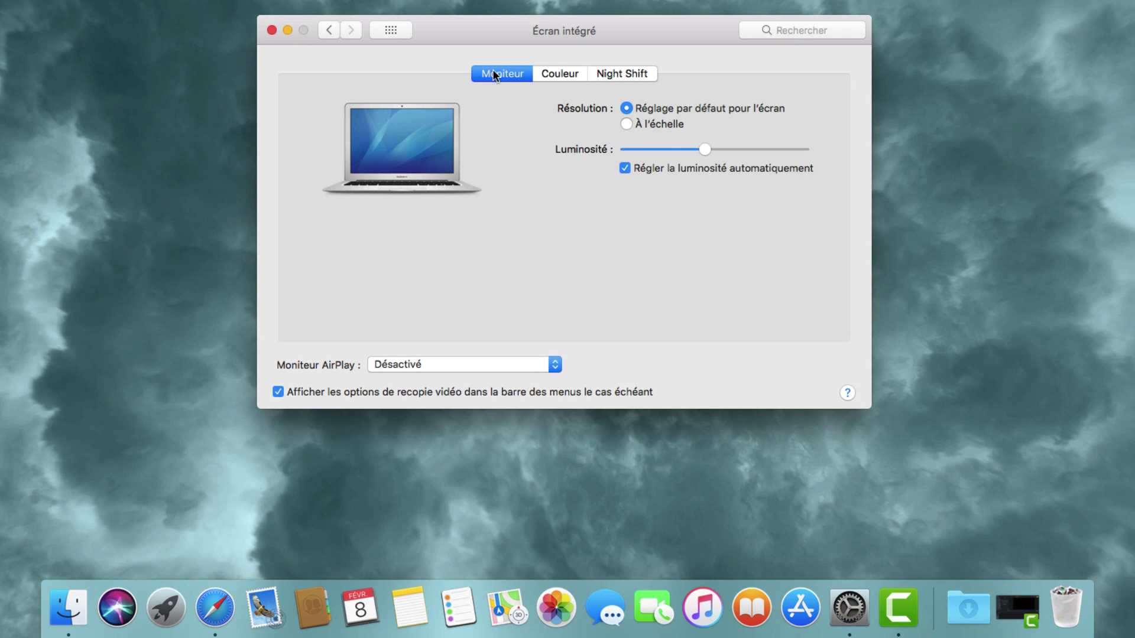
pyautogui.click(547, 73)
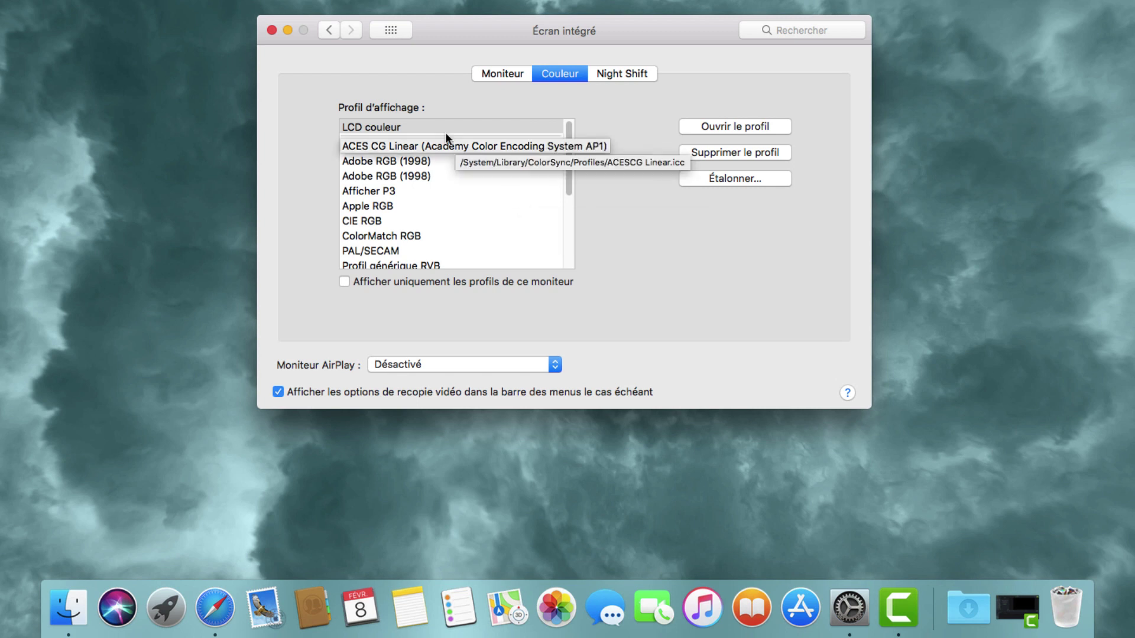
pyautogui.click(328, 30)
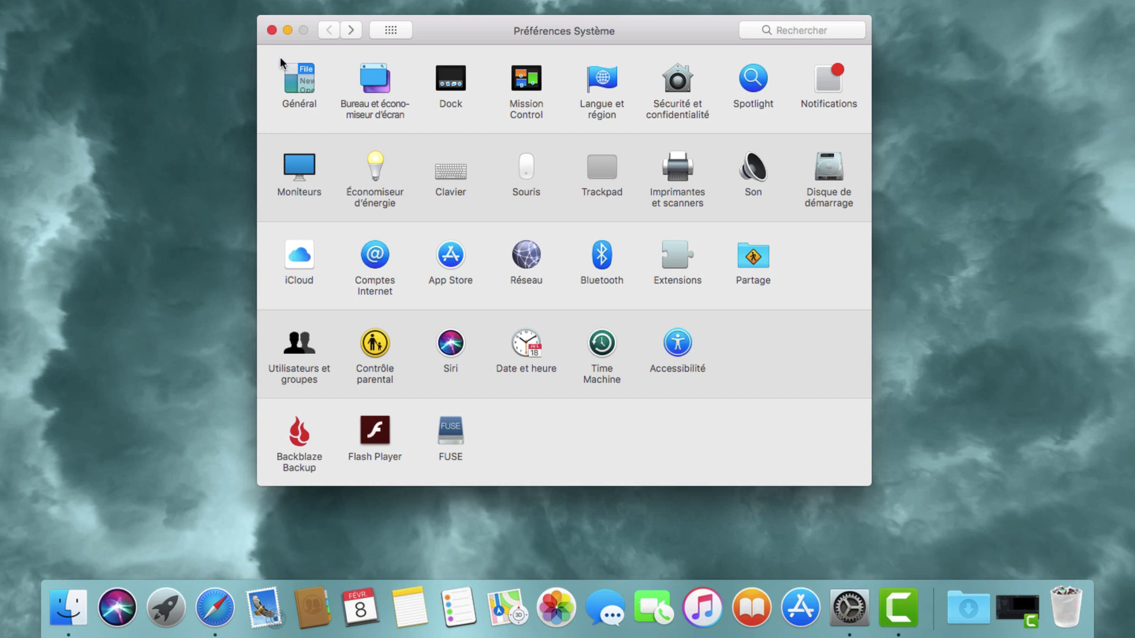
pyautogui.click(272, 30)
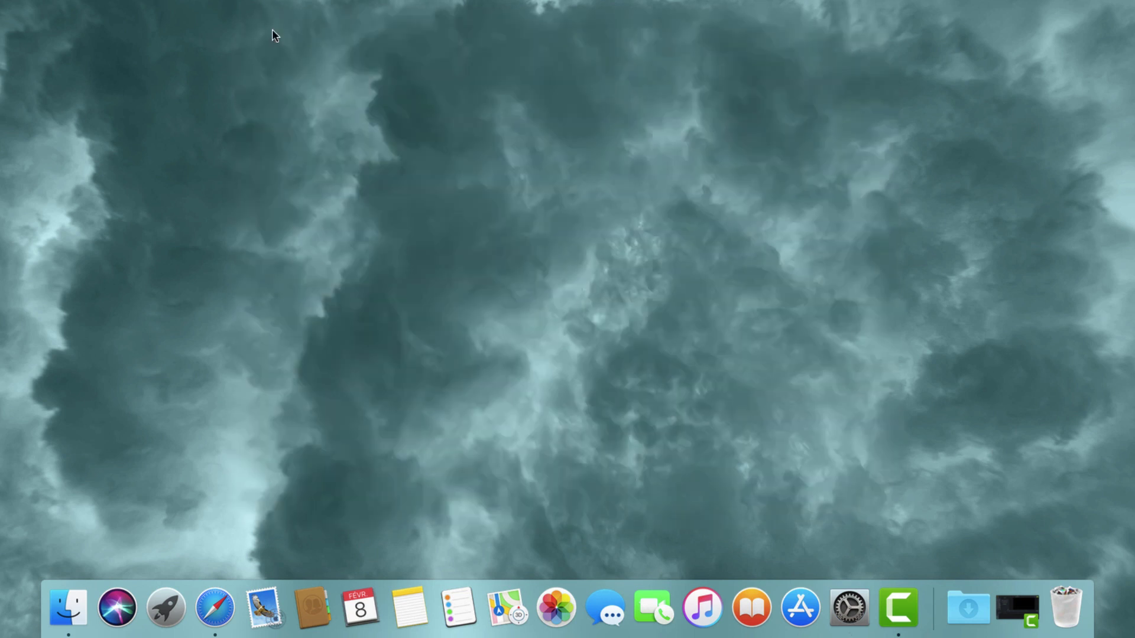